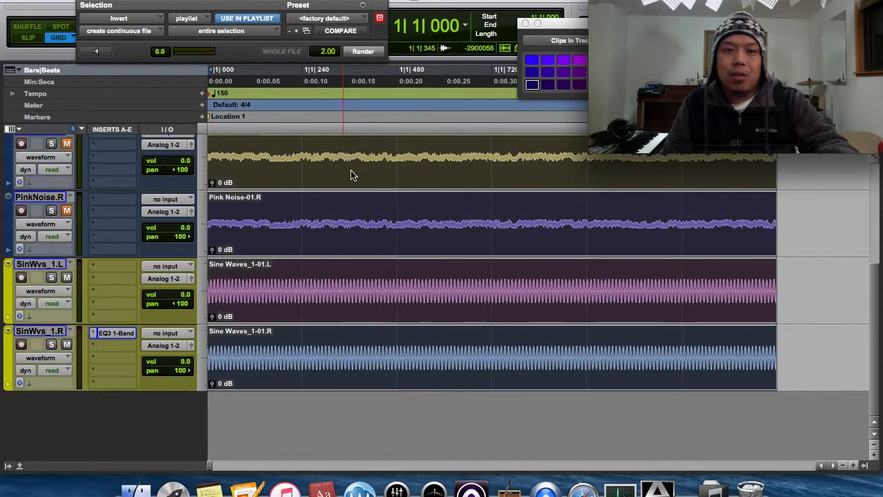
Step: Play back the two sine wave tracks and examine their individual cycles for peak alignment around 1|1|600
key("space")
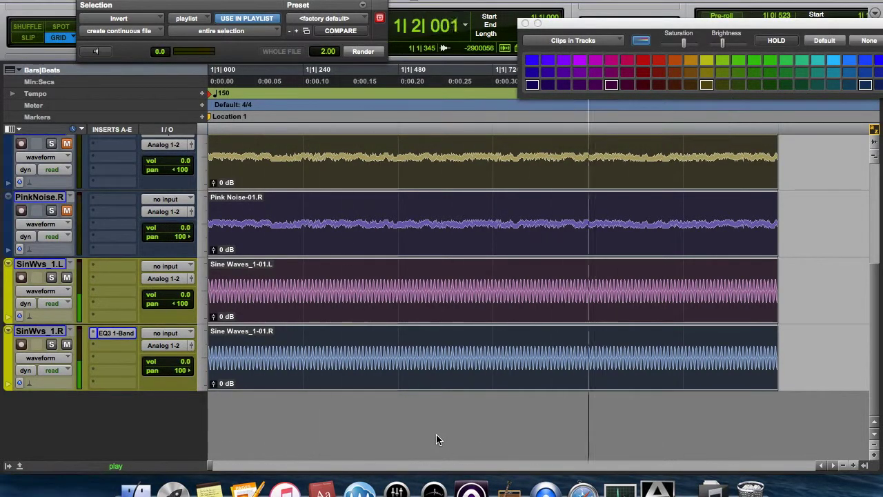
key("space")
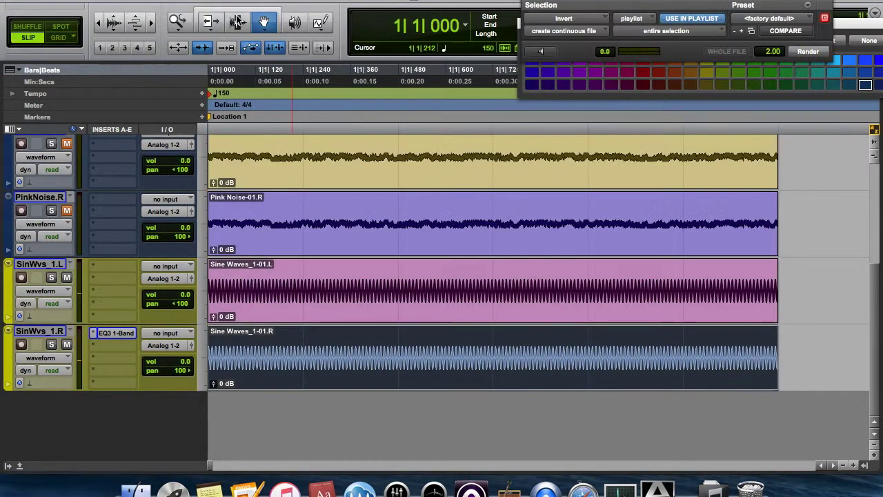
left_click(237, 22)
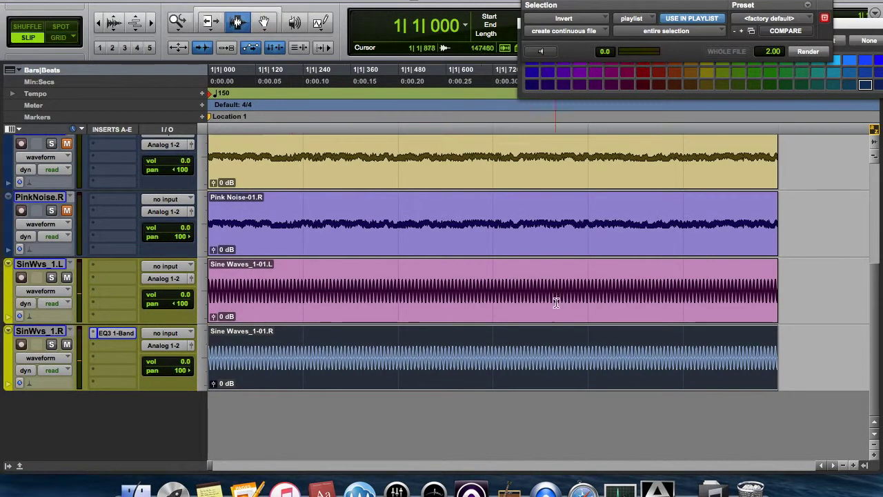
left_click(448, 302)
key("super+bracketright")
key("super+bracketright")
key("super+bracketright")
key("super+bracketright")
key("super+bracketright")
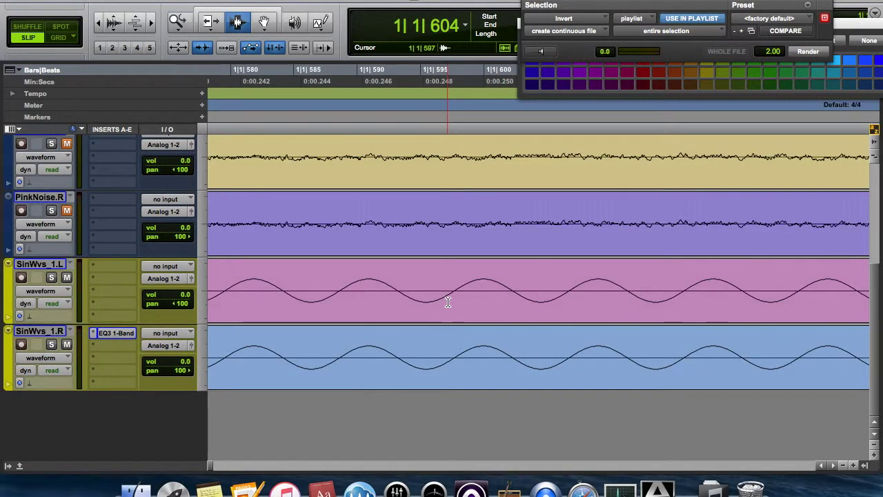
left_click(483, 280)
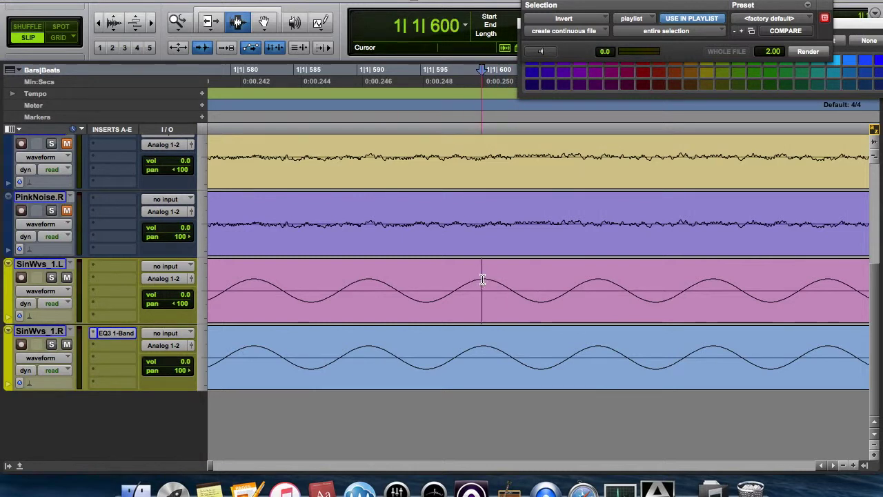
Step: Slide the Sine Waves_1-01.R clip later to about 1|1|005 to offset it from the left clip, and return it to 1|1|000
left_click(480, 360)
double_click(480, 361)
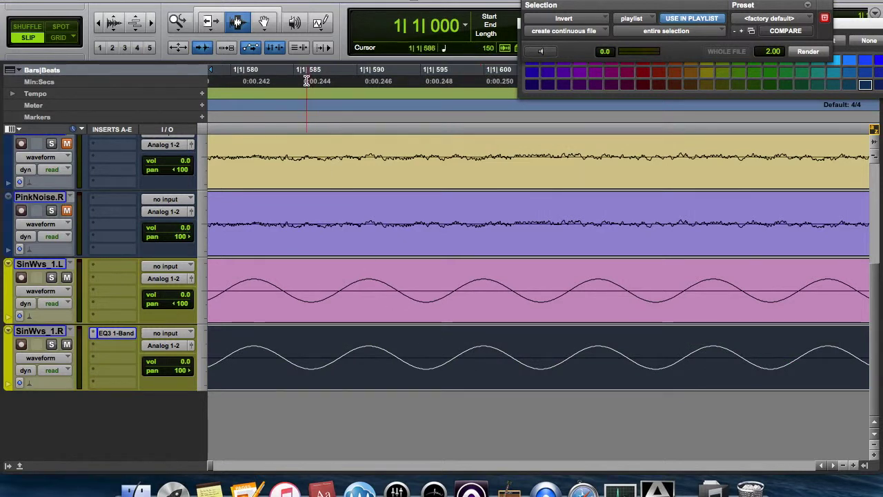
left_click(260, 21)
left_click(438, 364)
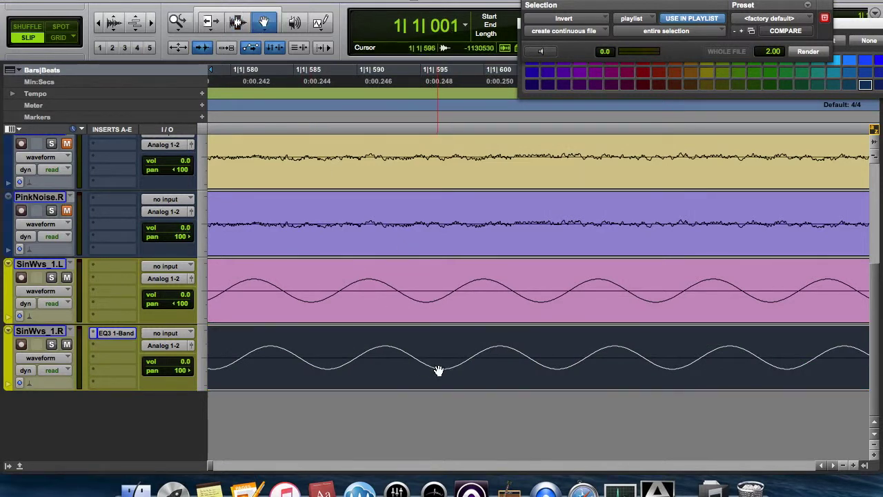
left_click_drag(437, 366, 487, 372)
left_click(458, 369)
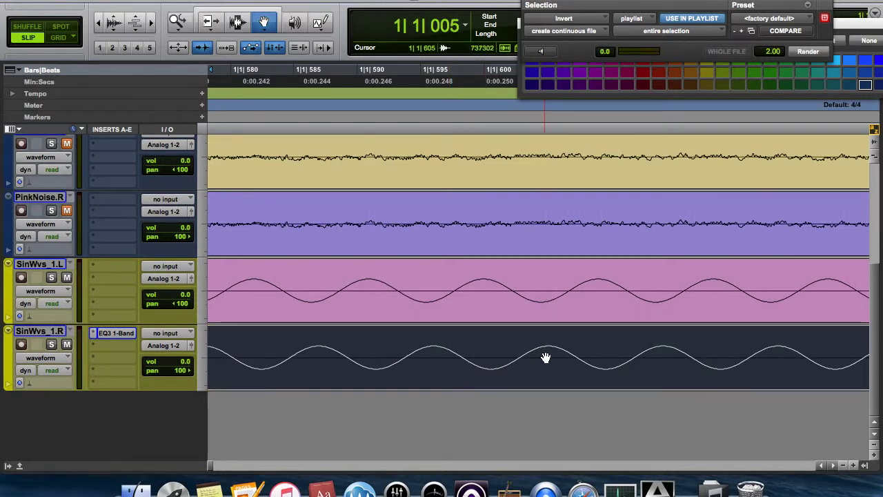
left_click_drag(547, 337, 457, 373)
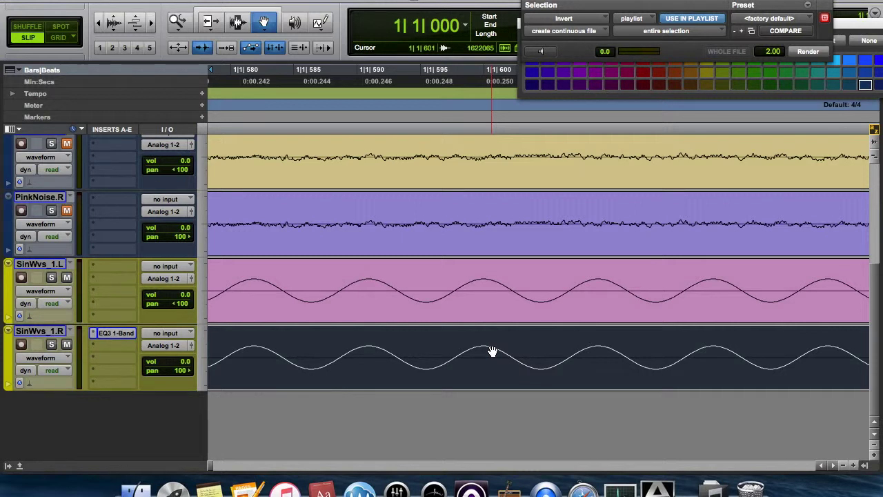
Step: Shift the right sine wave clip to 1|1|002 and on to 1|1|004, and move it back to 1|1|000
left_click_drag(503, 351, 527, 351)
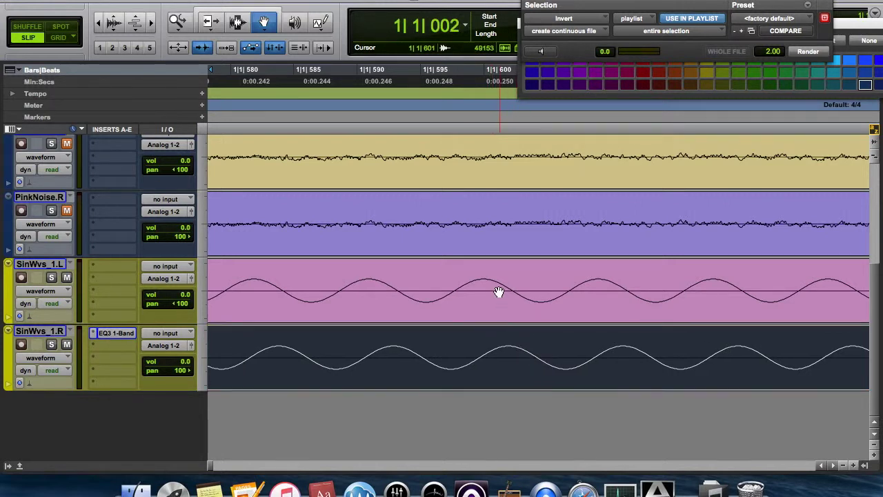
left_click(518, 345)
left_click_drag(534, 354, 536, 352)
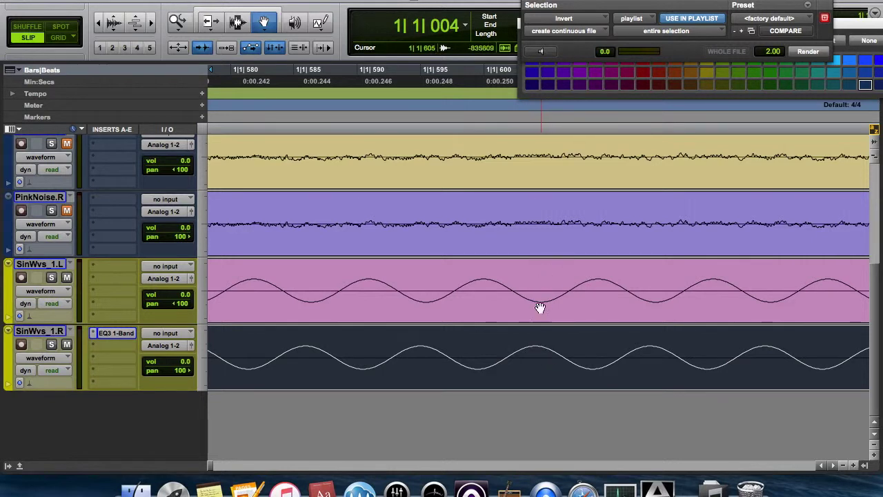
left_click_drag(576, 363, 246, 361)
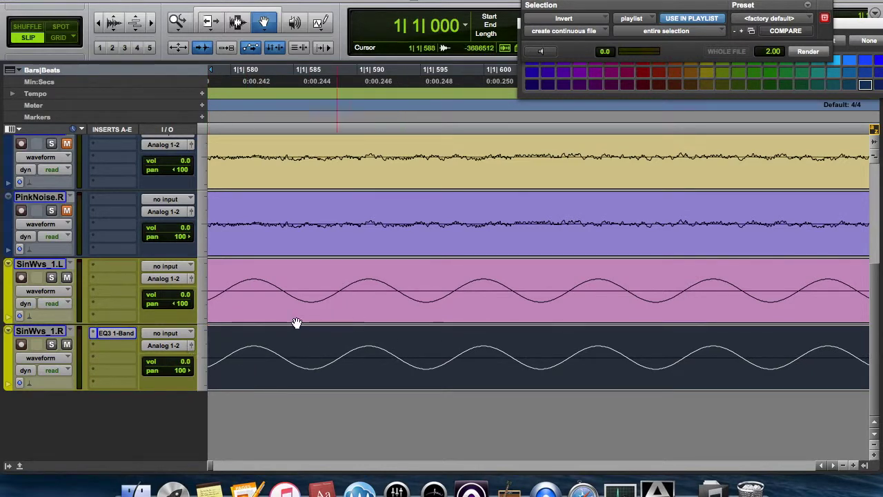
Step: Start playback of the aligned sine wave tracks and open the EQ3 1-Band plug-in on SinWvs_1.R
key("space")
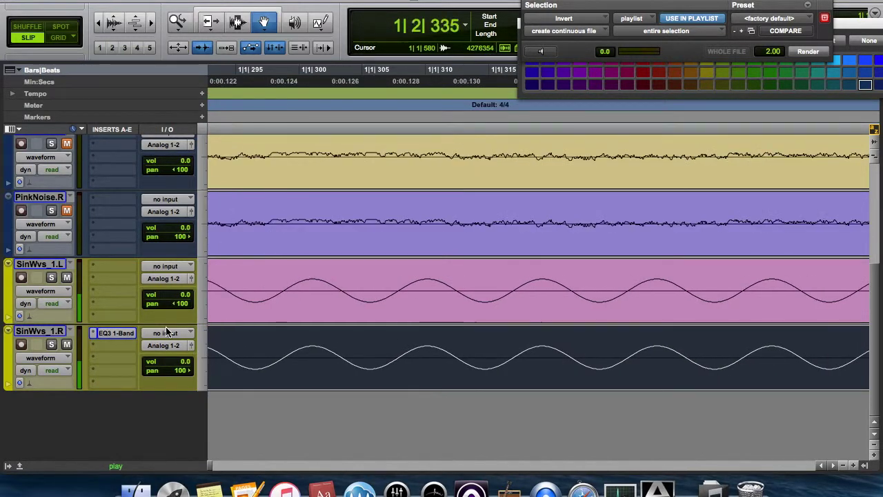
key("r")
key("r")
key("r")
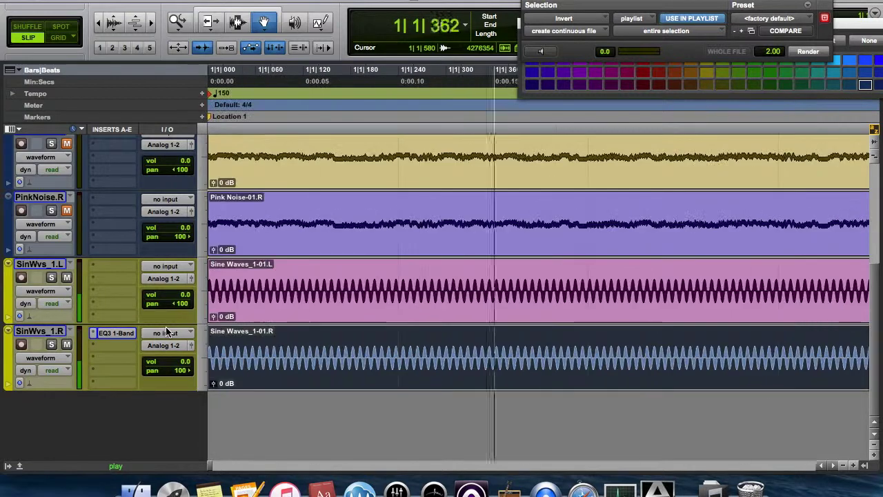
left_click(129, 334)
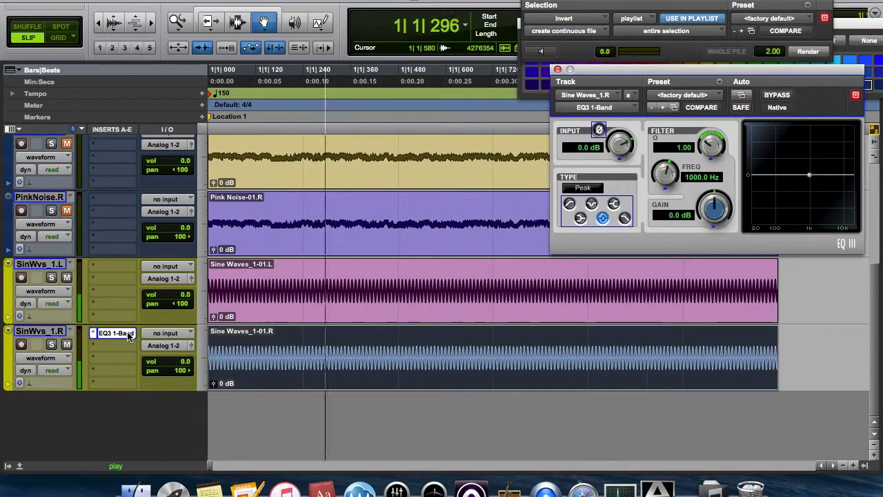
Step: Compare the sound with the EQ's input polarity inverted and normal, leave inversion off, and stop playback
left_click(599, 131)
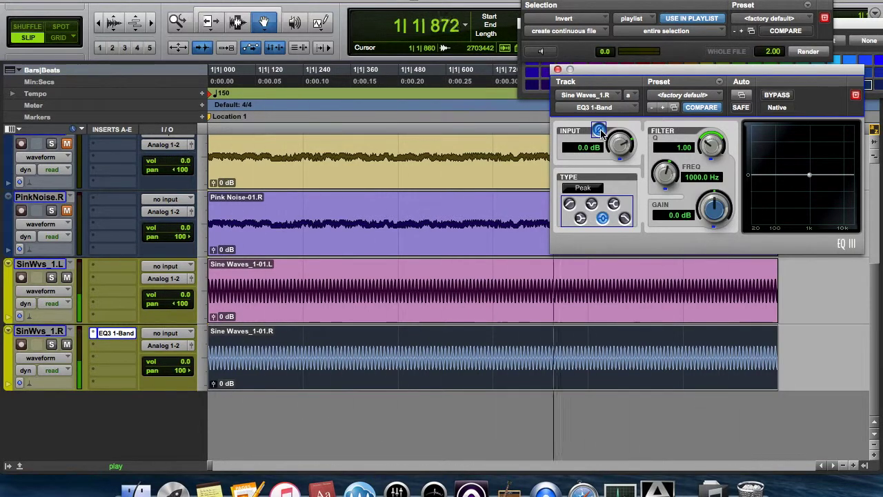
left_click(600, 131)
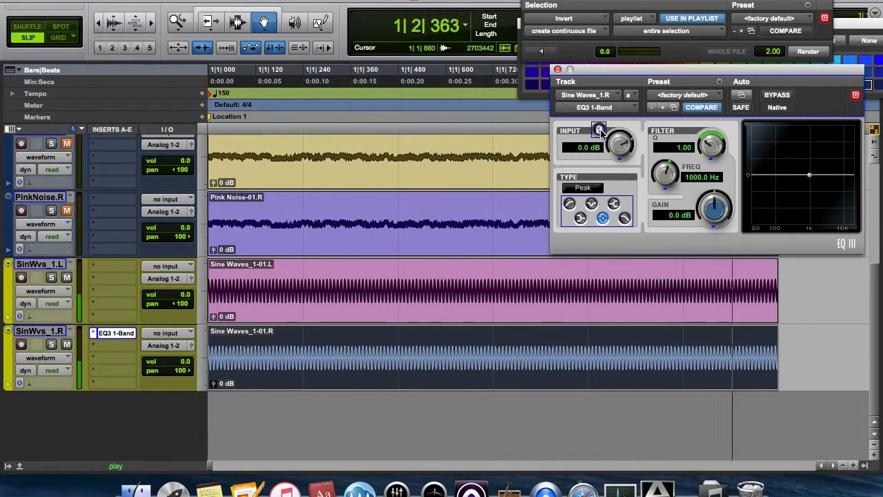
left_click(600, 131)
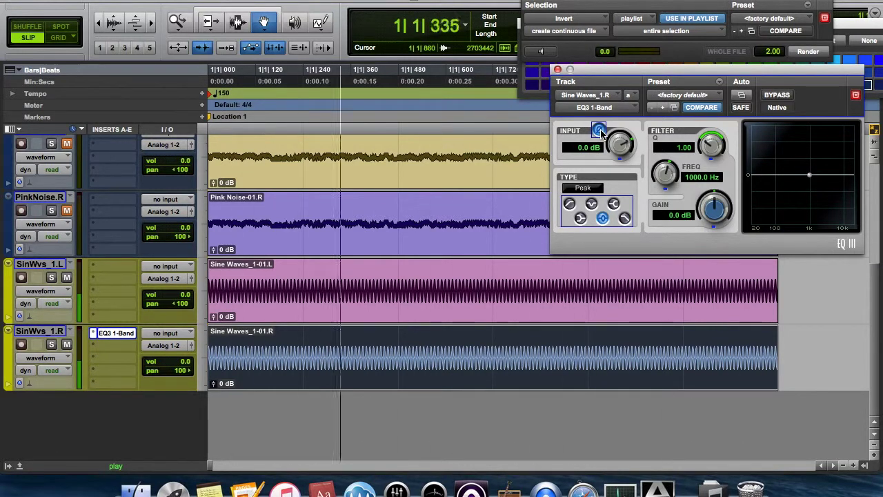
left_click(600, 131)
key("space")
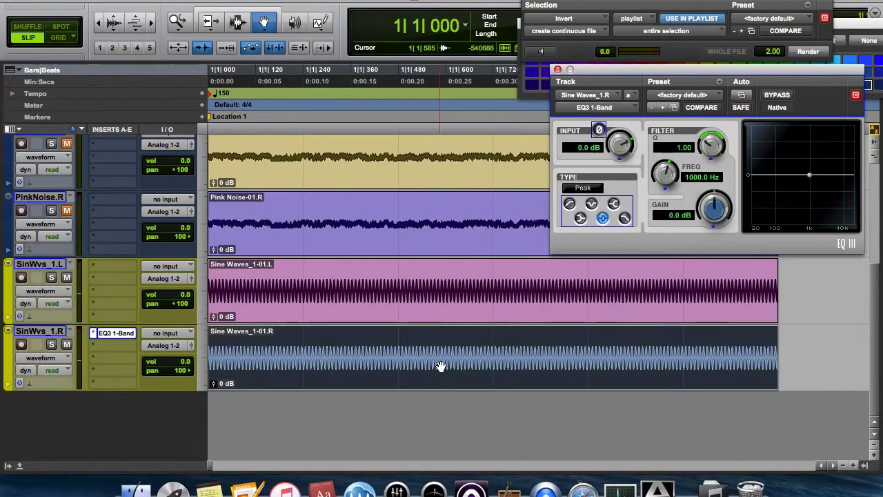
Step: Open Blue Cat's FreqAnalyst 2 from the Master 1 inserts in the mixer and place its window clear of the channel strips
key("super+bracketright")
key("super+bracketright")
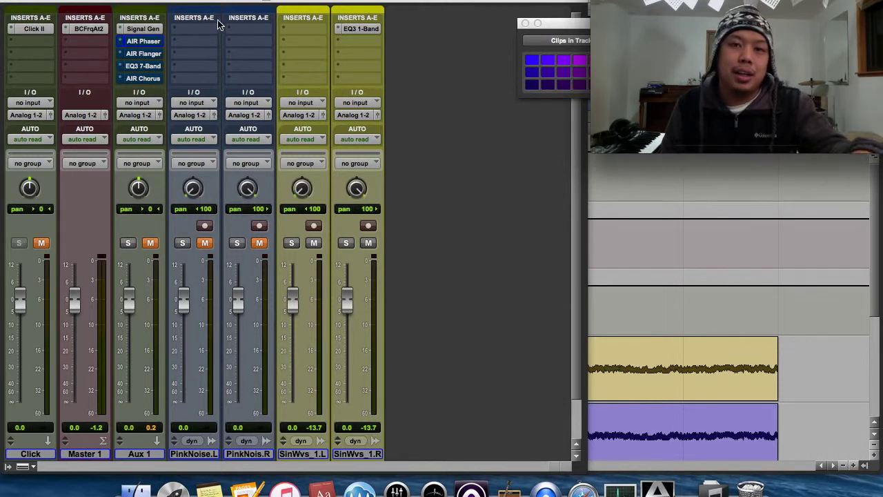
left_click(525, 23)
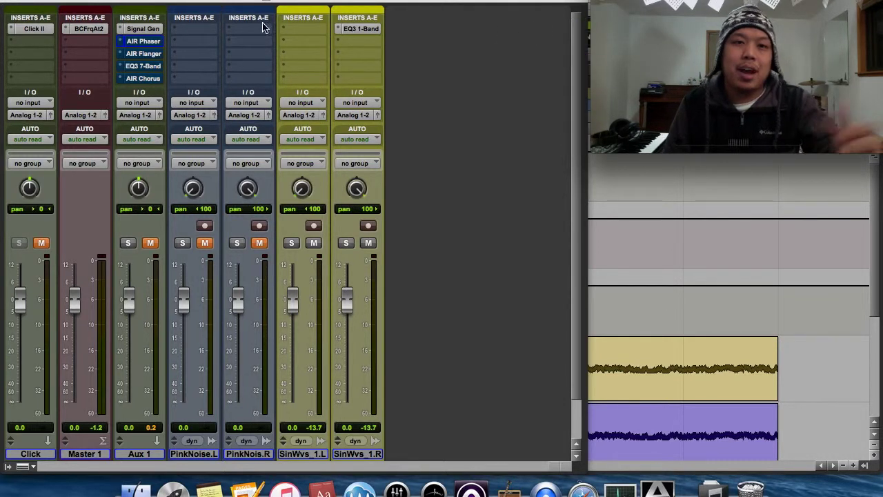
left_click(90, 29)
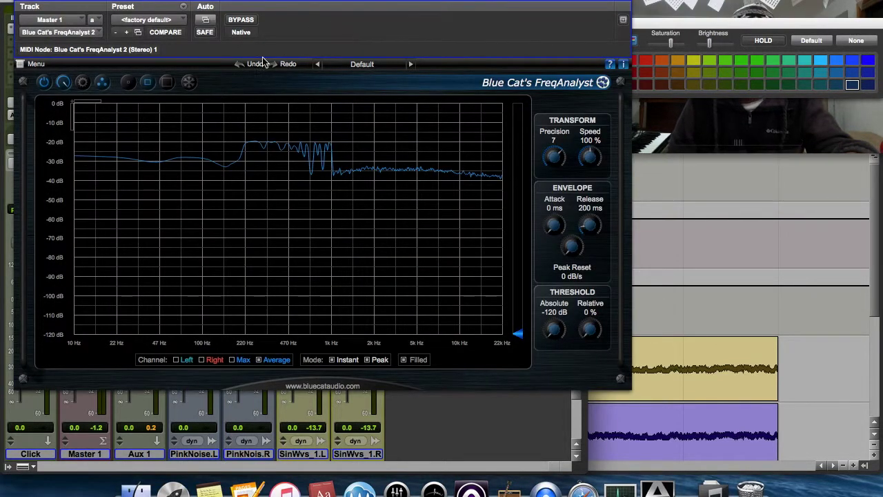
left_click(44, 83)
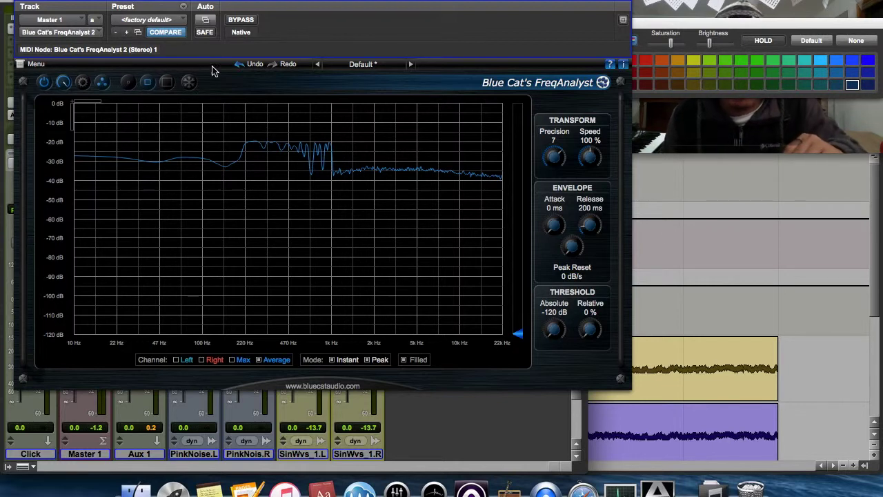
left_click_drag(276, 2, 664, 0)
Step: Open the AIR Phaser and AIR Flanger plug-ins on Aux 1 and move their windows away from the insert slots
left_click(134, 43)
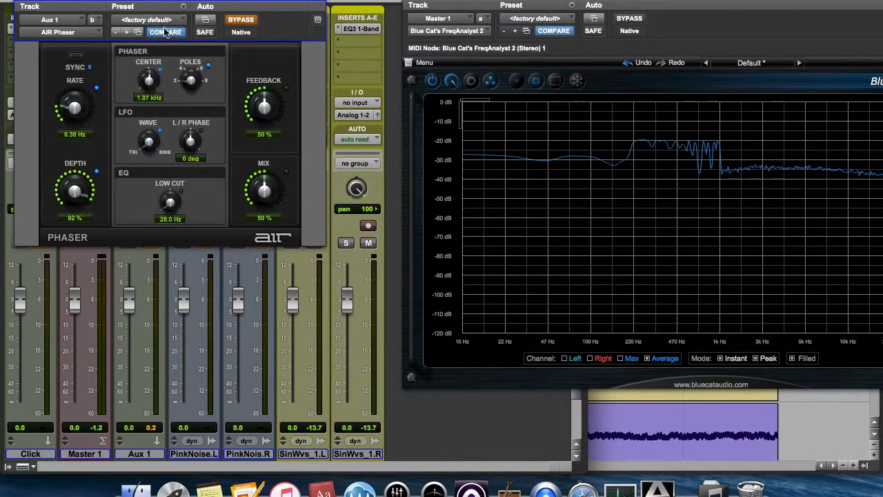
left_click_drag(163, 3, 150, 103)
left_click(139, 59)
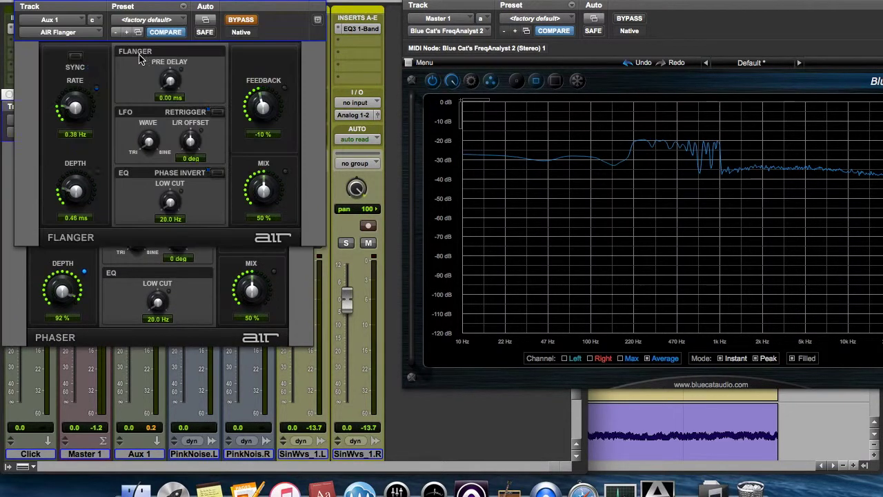
left_click_drag(151, 2, 753, 406)
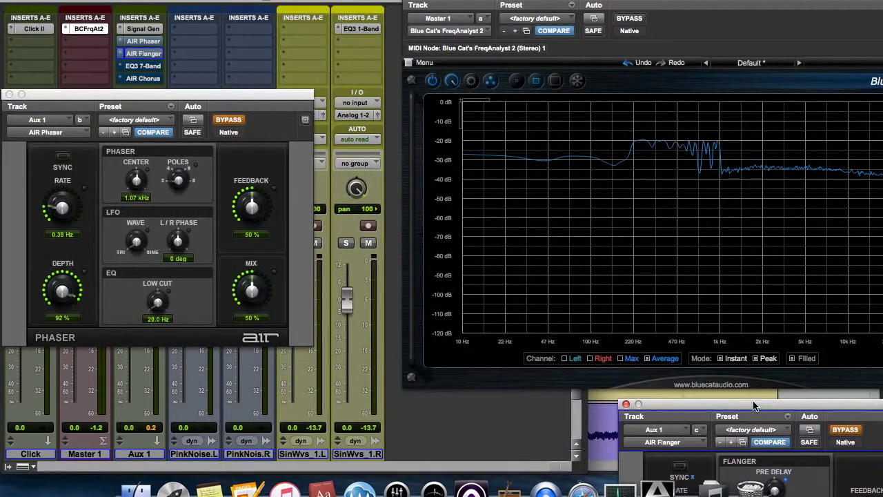
Step: Open the Signal Generator on Aux 1, step through its available waveforms, and leave White Noise selected
left_click(142, 28)
left_click_drag(595, 8, 273, 0)
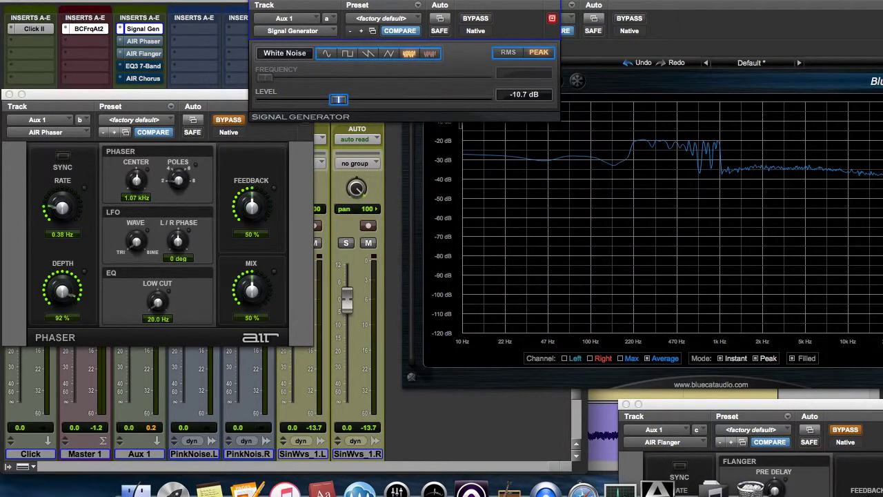
left_click(327, 53)
left_click(348, 53)
left_click(369, 53)
left_click(389, 54)
left_click(408, 55)
left_click(428, 55)
left_click(408, 55)
Step: Arrange the AIR Phaser beside the FreqAnalyst window and take the phaser out of bypass
left_click_drag(133, 94, 160, 37)
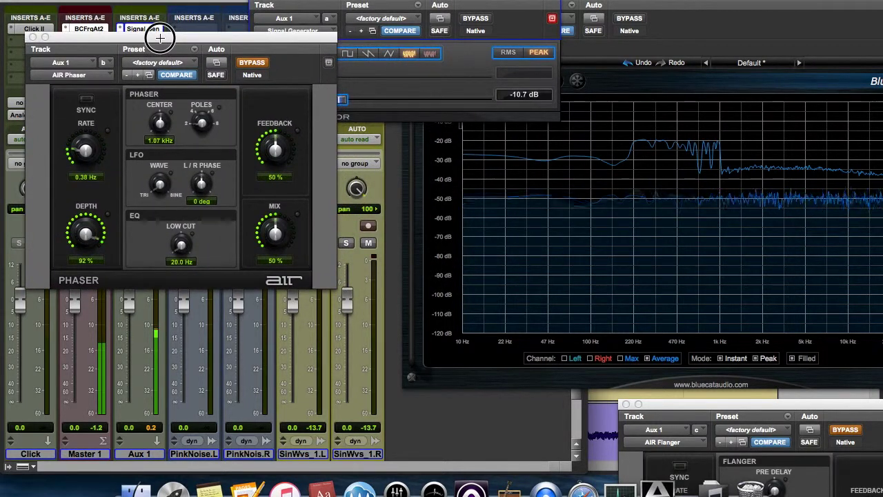
left_click_drag(631, 4, 543, 5)
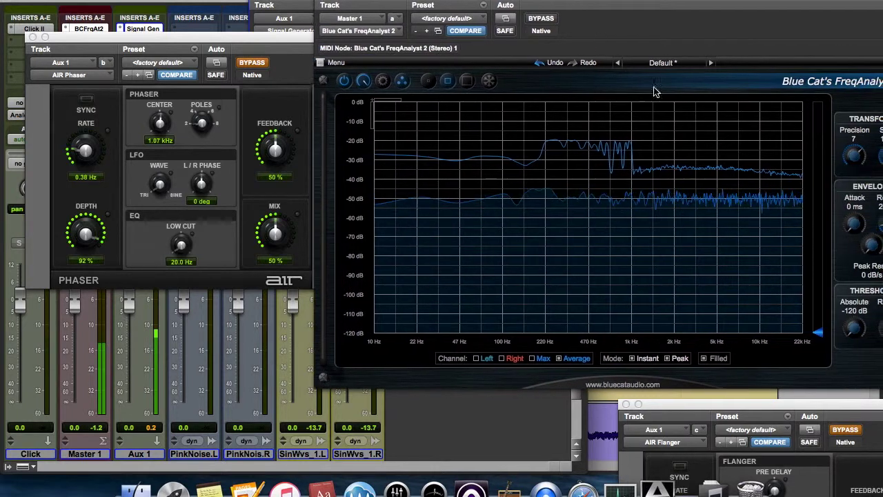
left_click_drag(275, 41, 243, 10)
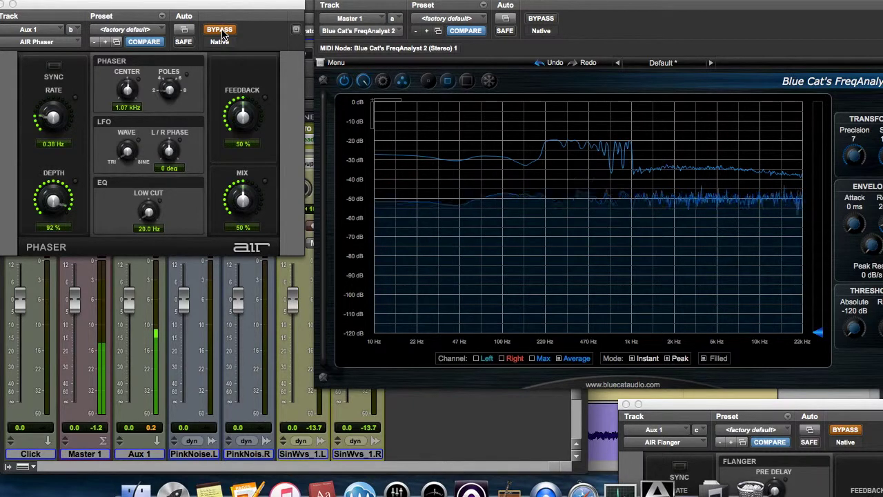
left_click_drag(124, 7, 175, 3)
left_click(270, 27)
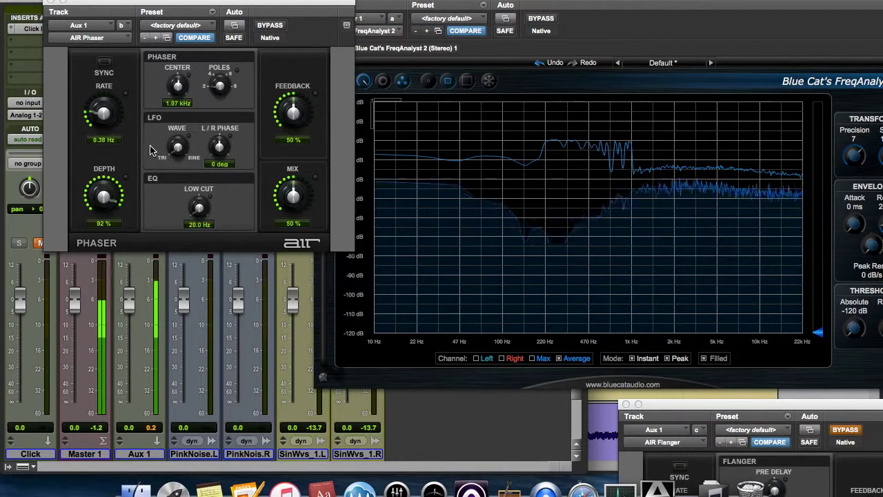
Step: Set the phaser's depth to 28%, and try a rate of 0.01 Hz before raising it to 0.37 Hz
mouse_move(104, 113)
left_mouse_down()
mouse_move(102, 168)
mouse_move(113, 123)
left_mouse_up()
left_click_drag(102, 196, 114, 324)
left_click_drag(104, 110, 115, 167)
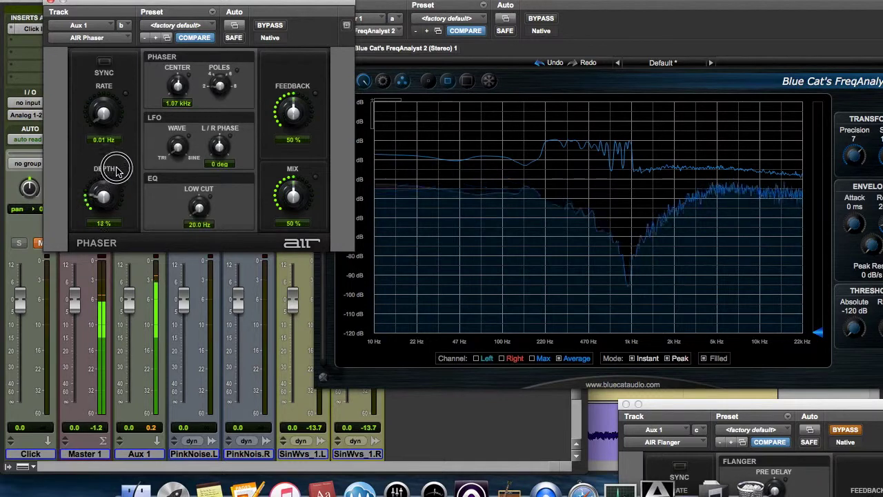
left_click_drag(112, 101, 120, 84)
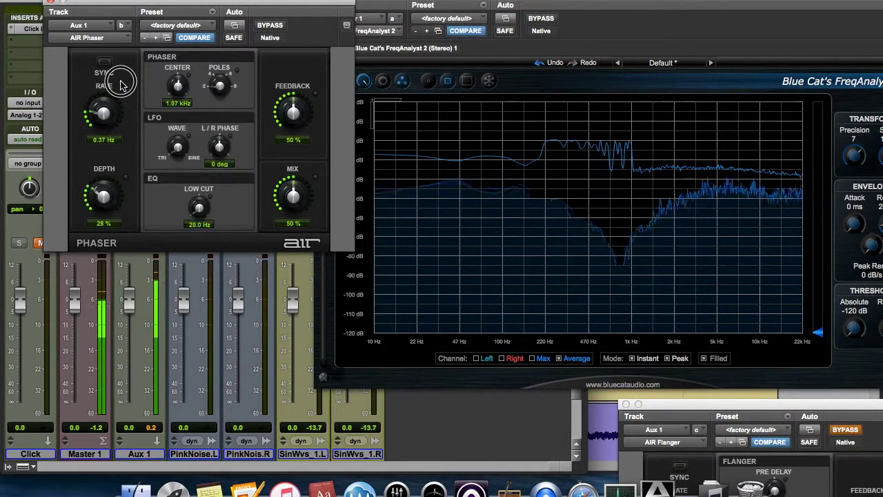
left_click_drag(120, 84, 120, 85)
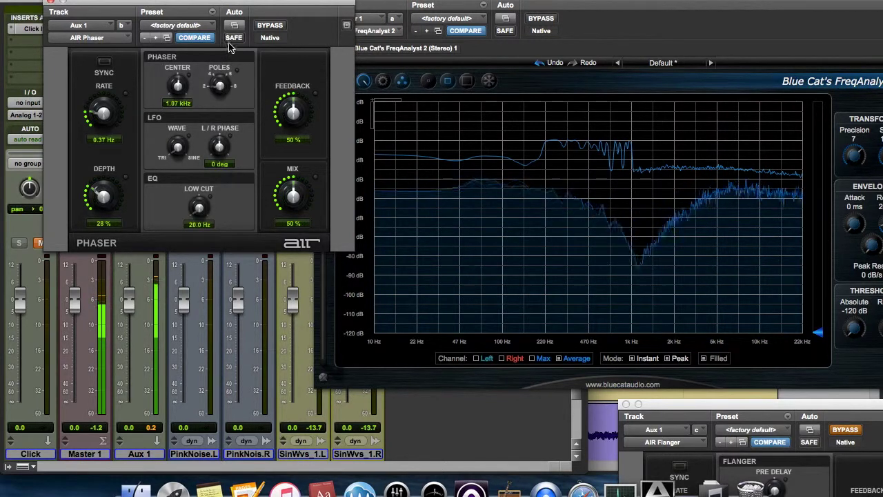
Step: Bypass the AIR Phaser and bring the AIR Flanger window beside the frequency analyzer
left_click(271, 26)
left_click_drag(786, 405, 193, 131)
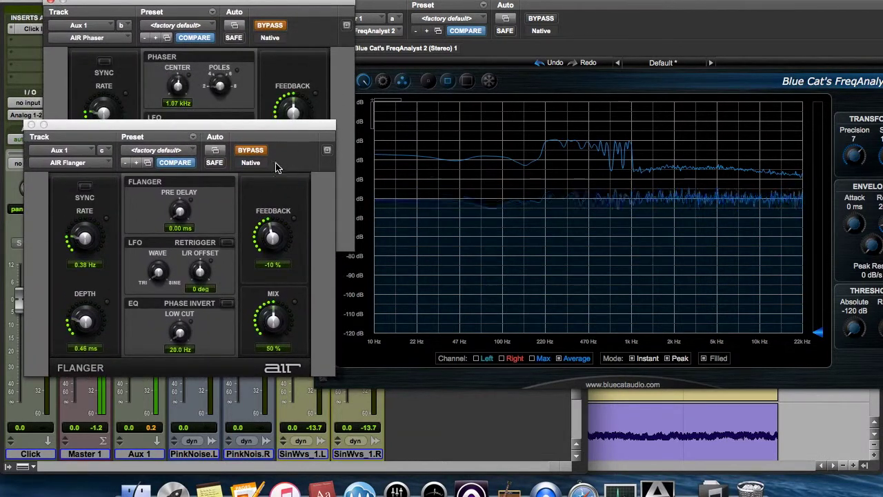
Step: Take the AIR Flanger out of bypass and lower its rate to 0.10 Hz
left_click(252, 150)
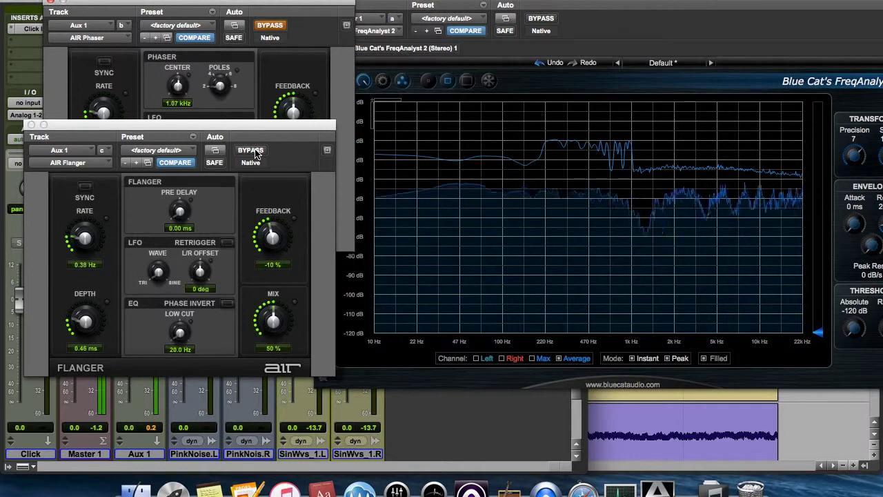
left_click_drag(100, 254, 94, 263)
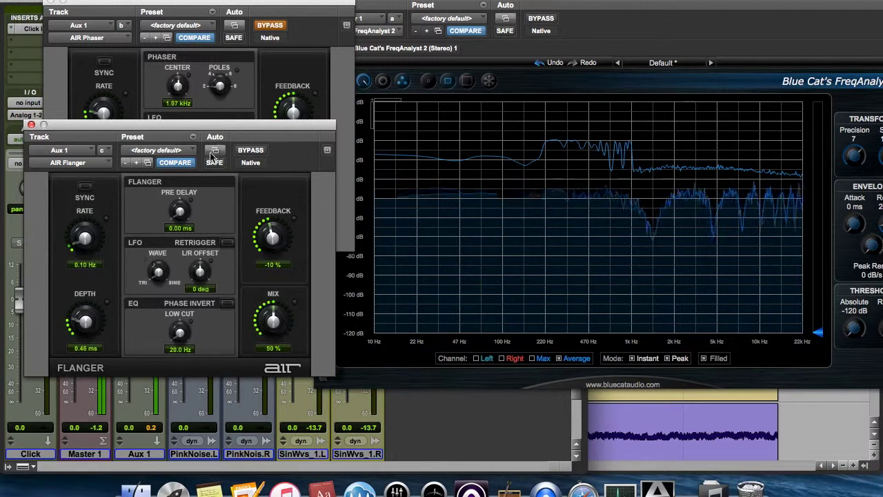
Step: Briefly enable the AIR Phaser for comparison, bypass it again, and return to the AIR Flanger window
left_click(270, 26)
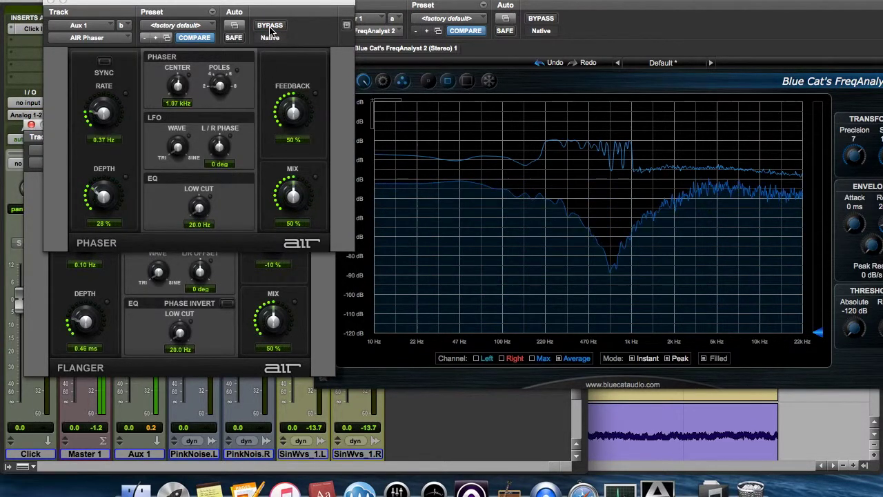
left_click(270, 26)
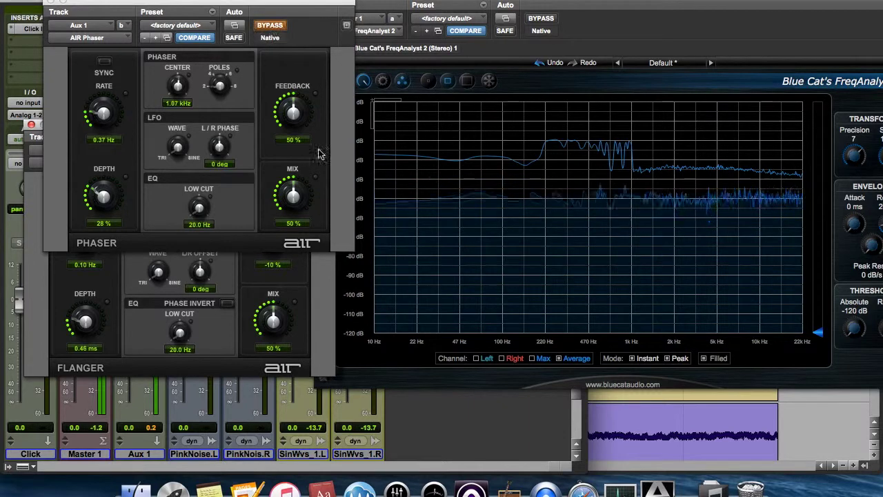
left_click(327, 298)
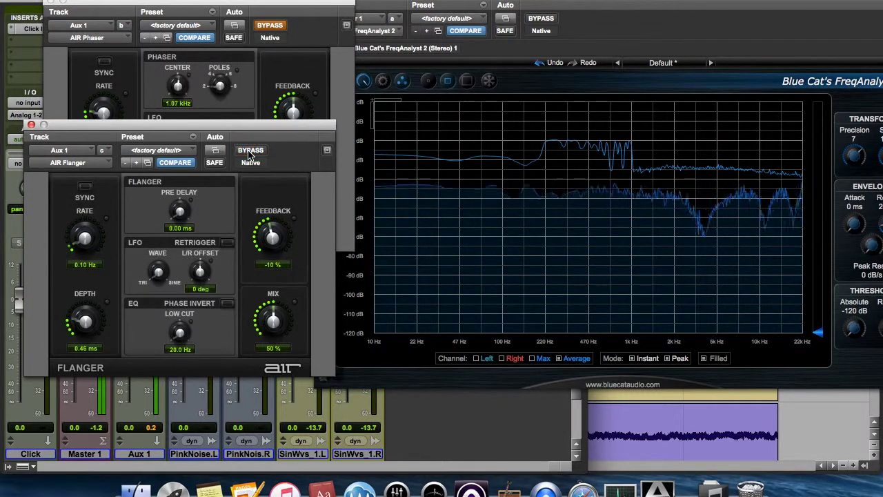
Step: Slow the flanger's rate to 0.01 Hz and raise its depth to 4.92 ms before settling on 3.50 ms
left_click_drag(69, 236, 85, 296)
left_click_drag(88, 337, 99, 273)
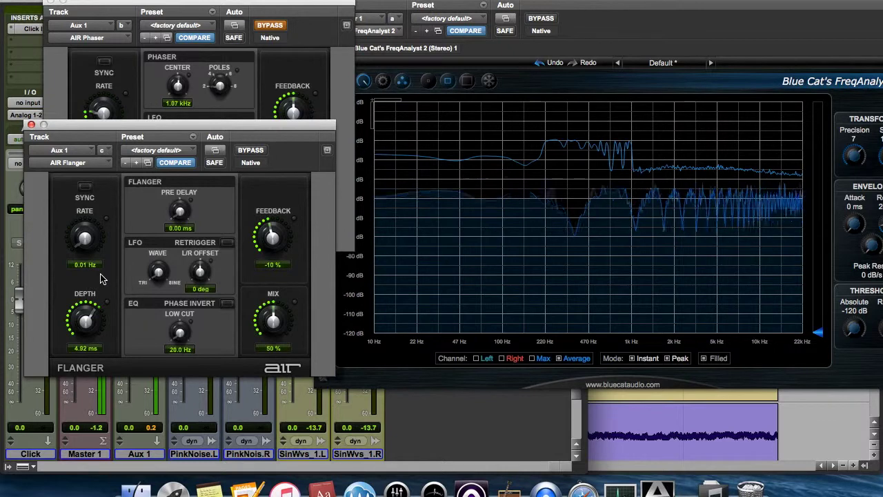
left_click_drag(85, 315, 81, 337)
mouse_move(84, 269)
left_mouse_down()
mouse_move(81, 243)
mouse_move(94, 222)
mouse_move(77, 202)
mouse_move(89, 258)
left_mouse_up()
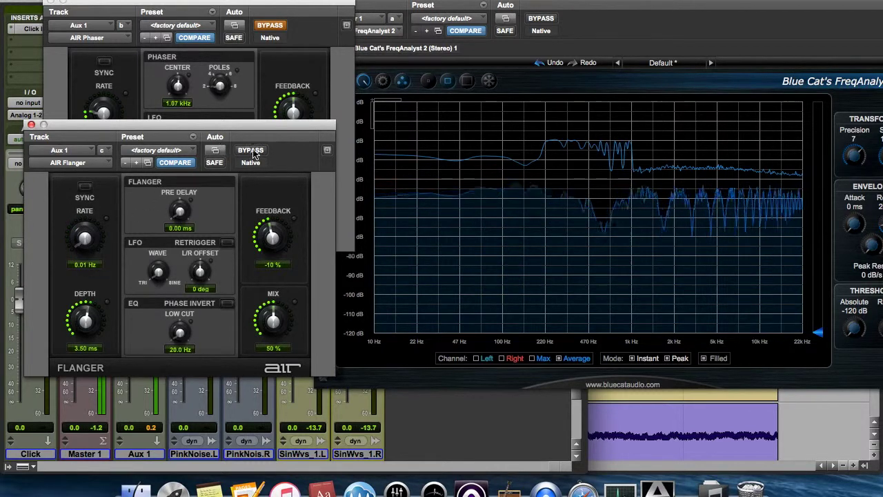
Step: Bypass the AIR Flanger and move the flanger and phaser windows clear of the mixer's inserts
left_click(254, 152)
left_click_drag(70, 125, 705, 332)
left_click_drag(137, 4, 457, 327)
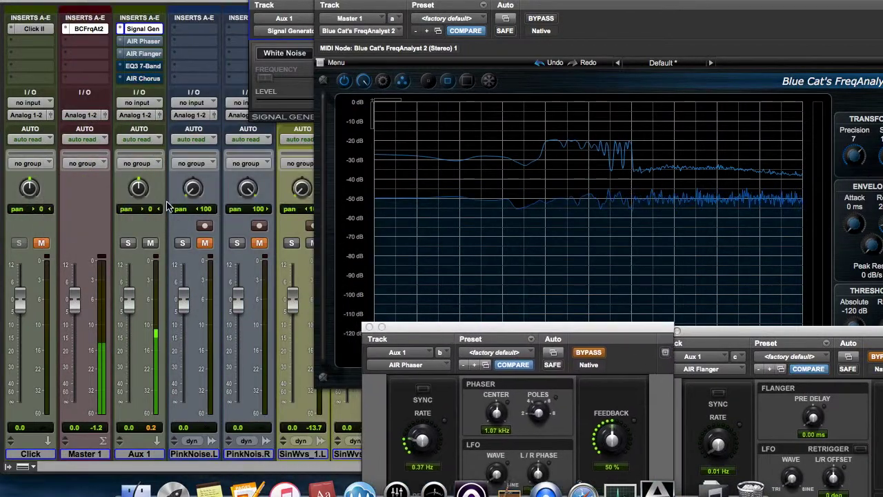
Step: Open the AIR Chorus on Aux 1 beside the frequency analyzer, and set its rate to 0.74 Hz and depth to 0.24 ms
left_click(147, 80)
left_click_drag(471, 8, 242, 15)
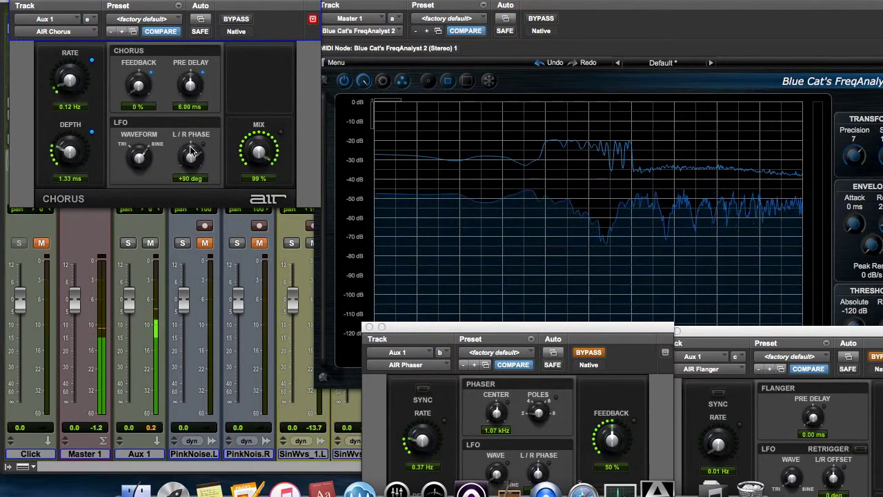
mouse_move(70, 77)
left_mouse_down()
mouse_move(76, 82)
mouse_move(82, 71)
left_mouse_up()
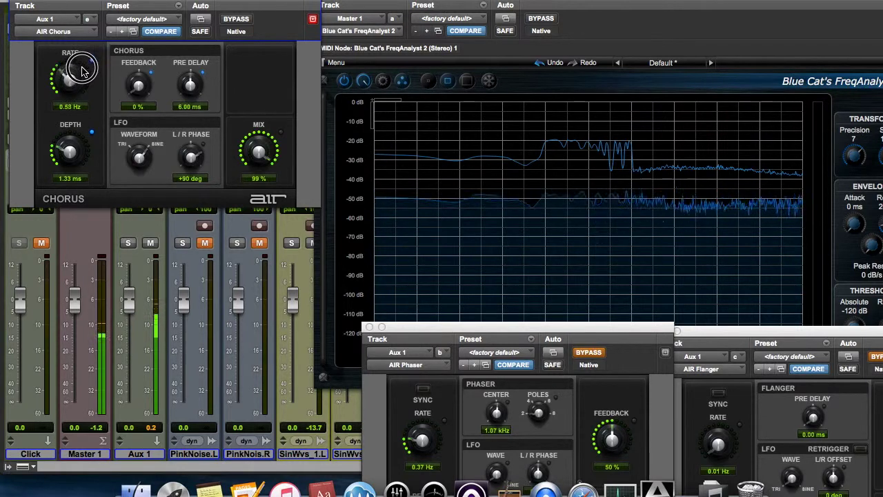
left_click_drag(81, 71, 77, 86)
left_click_drag(71, 149, 75, 183)
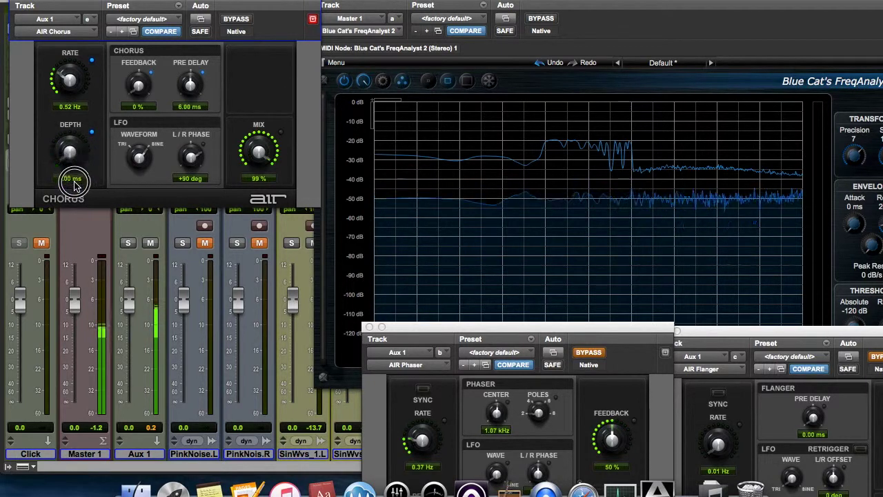
mouse_move(72, 82)
left_mouse_down()
mouse_move(79, 133)
mouse_move(87, 62)
mouse_move(79, 79)
left_mouse_up()
left_click_drag(71, 141, 76, 114)
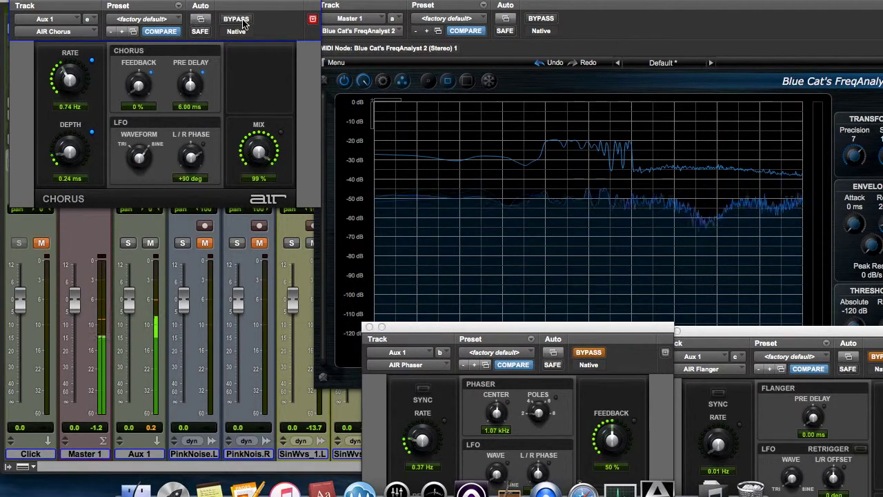
Step: Bypass the AIR Chorus, and briefly enable the AIR Phaser beside the analyzer before bypassing it again
left_click(242, 20)
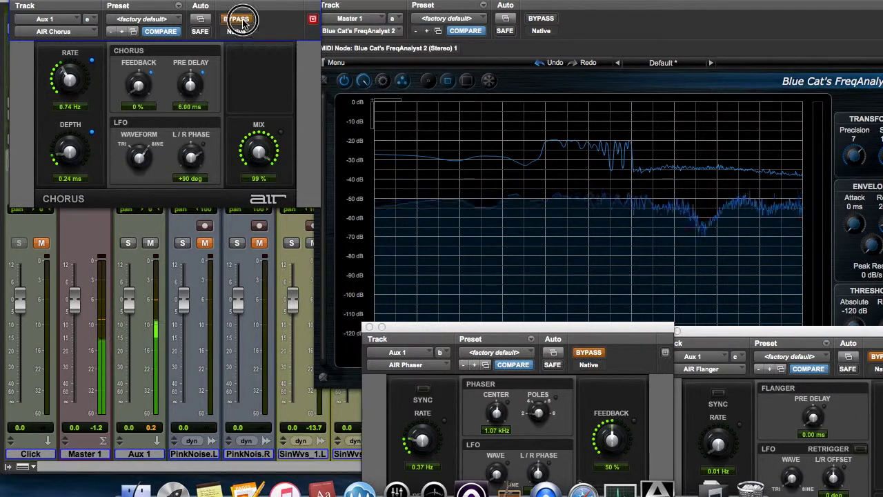
left_click_drag(597, 329, 200, 195)
left_click(225, 218)
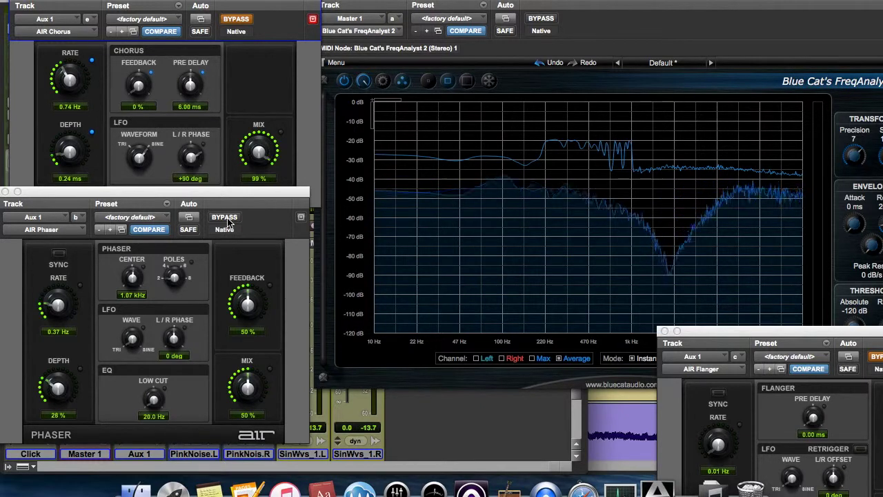
left_click(226, 219)
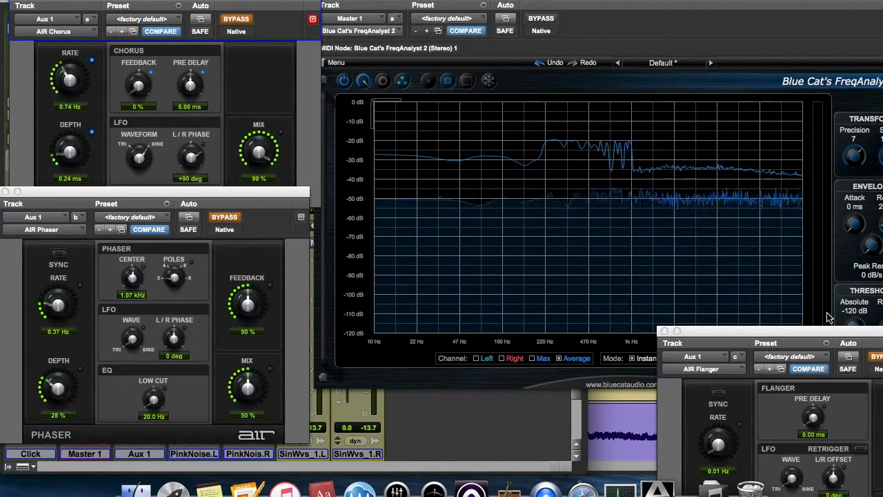
Step: Bring the AIR Flanger beside the analyzer, enable it briefly for comparison, and bypass it again below the phaser window
left_click_drag(804, 338, 217, 107)
left_click(299, 126)
left_click_drag(298, 108, 249, 95)
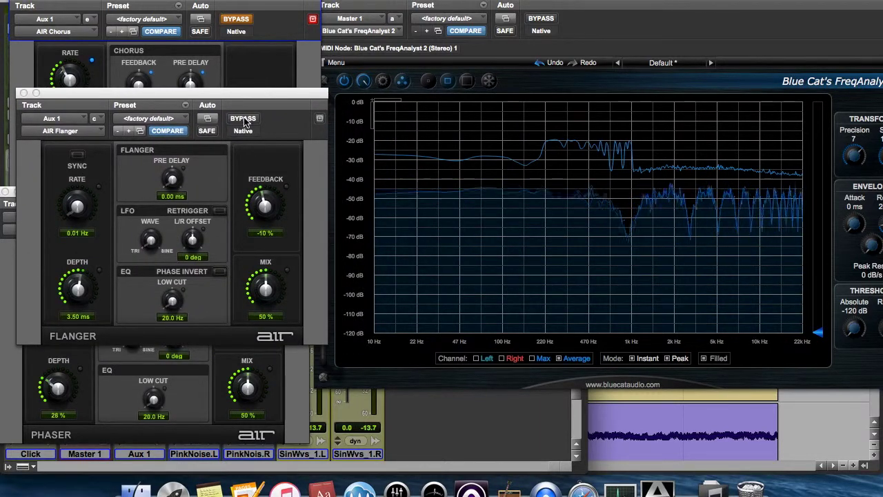
left_click(245, 121)
left_click_drag(244, 93, 228, 248)
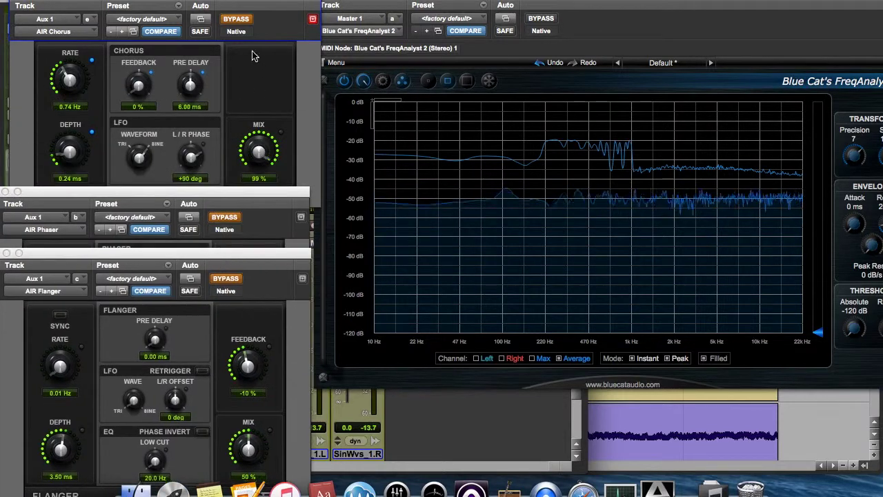
Step: Enable the AIR Chorus, raise its depth to 1.75 ms, and bypass it again
left_click(254, 3)
left_click(238, 19)
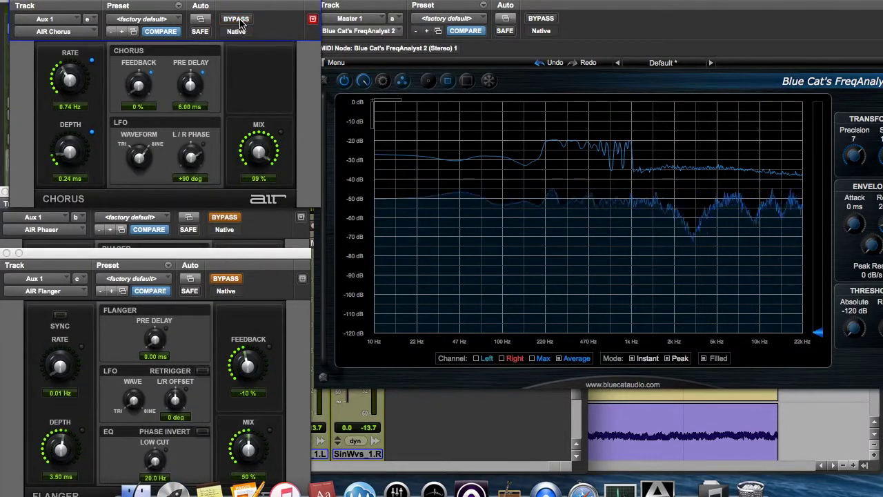
left_click_drag(89, 147, 93, 131)
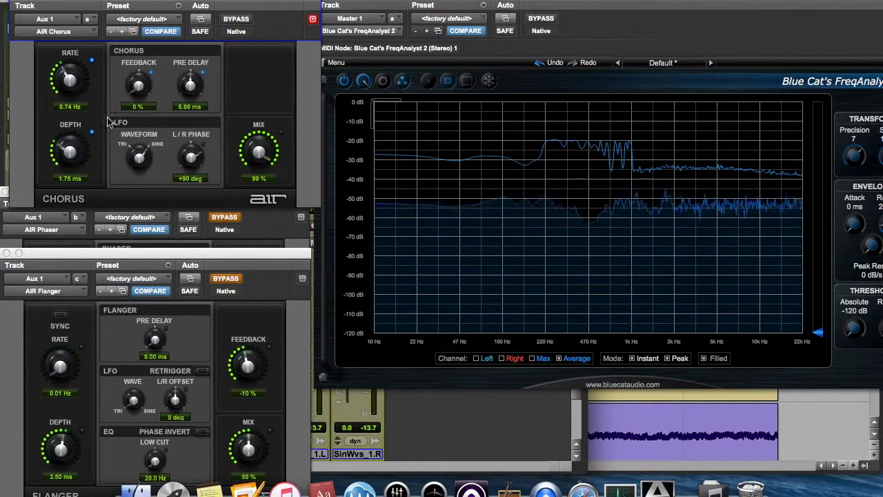
left_click(236, 20)
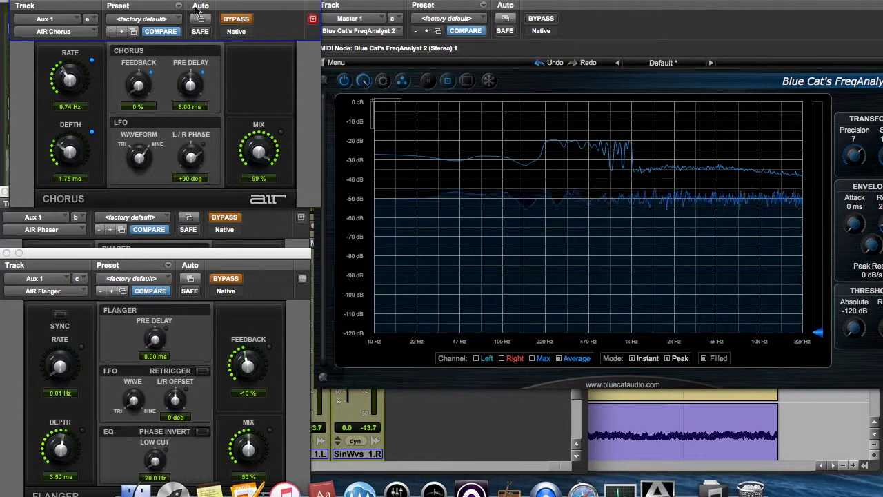
Step: Close the AIR Chorus window and bypass the Signal Generator on Aux 1, opening its window briefly to check it
left_click(7, 3)
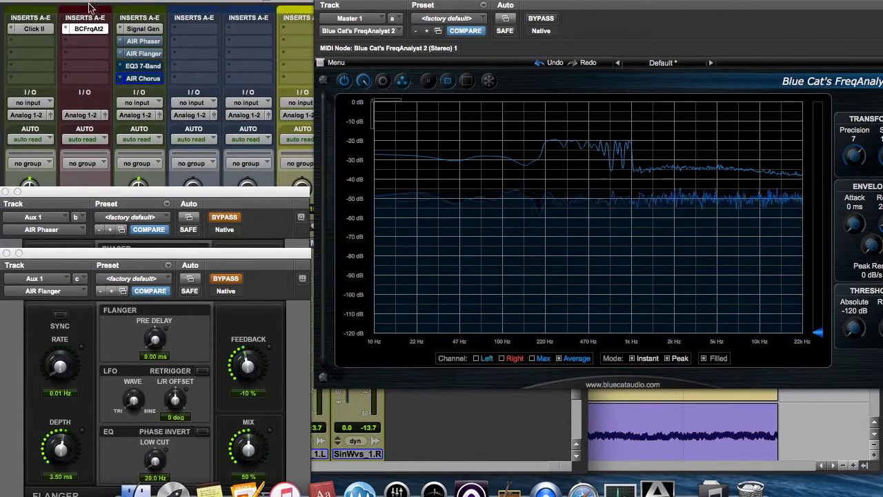
left_click(142, 29, "super")
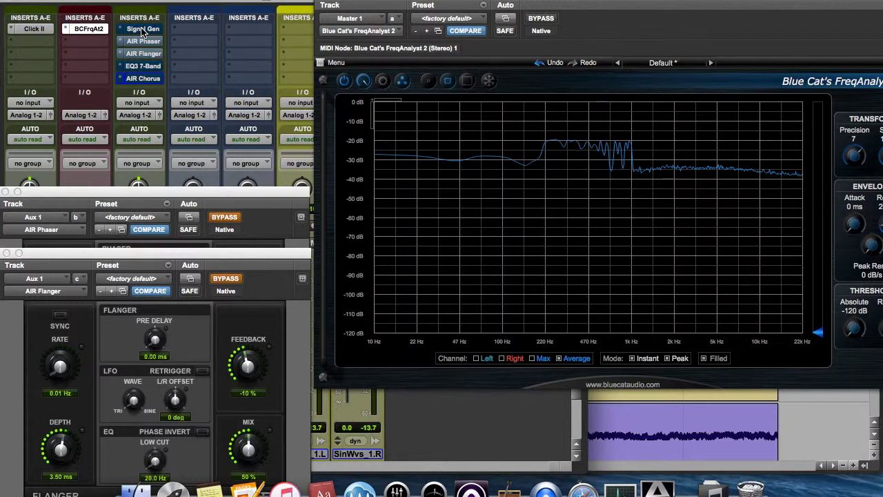
left_click(143, 30)
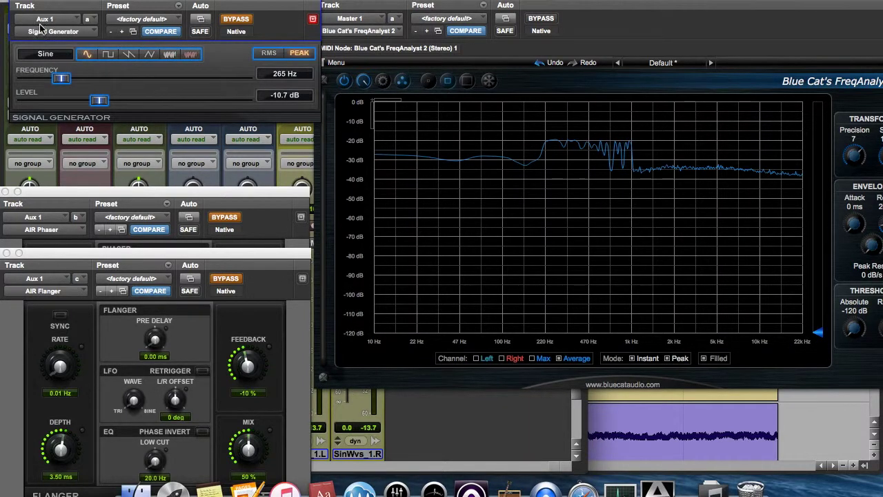
left_click(19, 2)
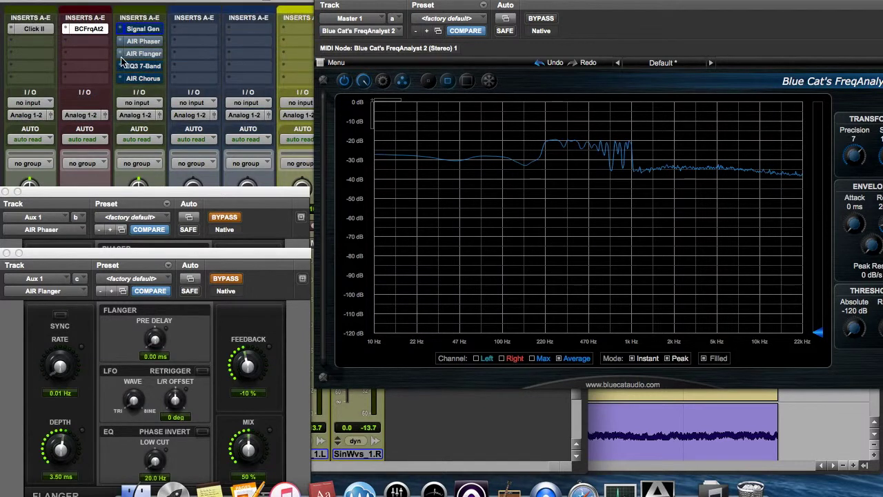